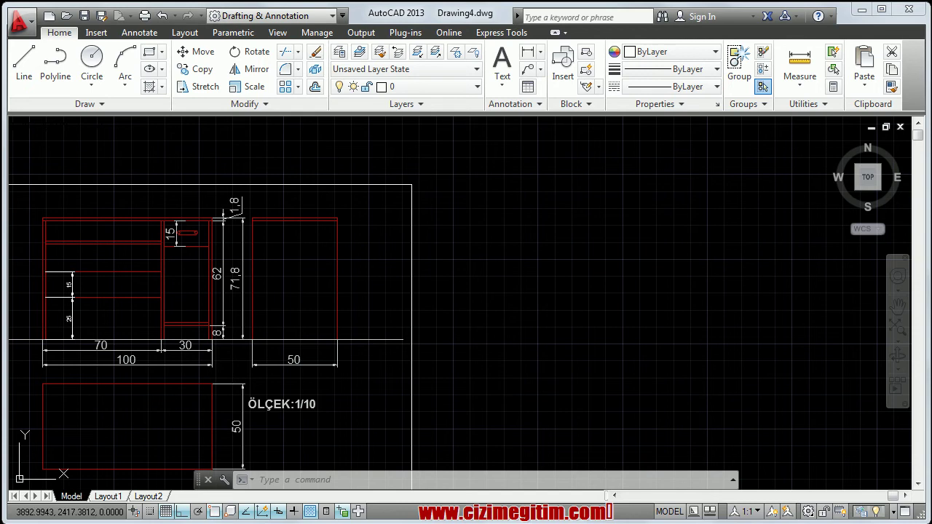
Step: Pan the view and expand the extra Modify tools to clear room beside the reference
{"action": "middle_click_drag", "start_coordinate": [446, 356], "coordinate": [426, 323]}
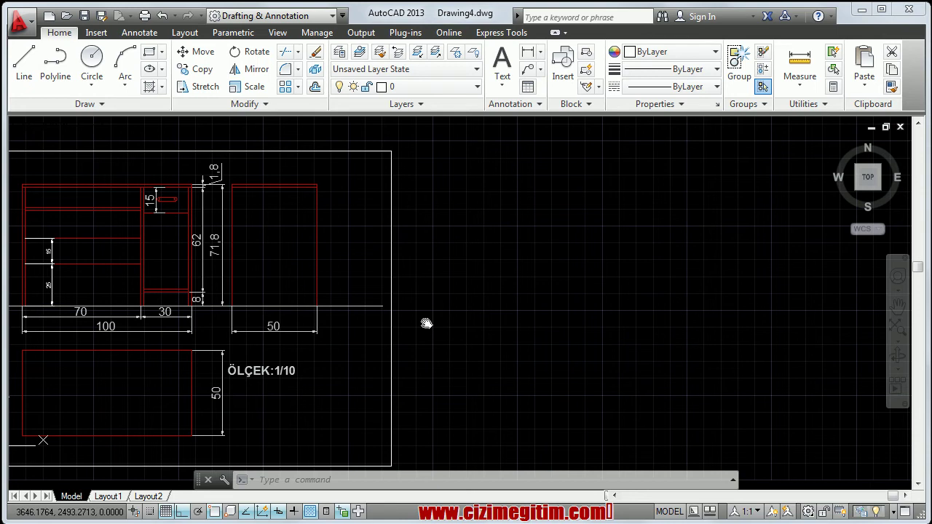
{"action": "left_click", "coordinate": [266, 105]}
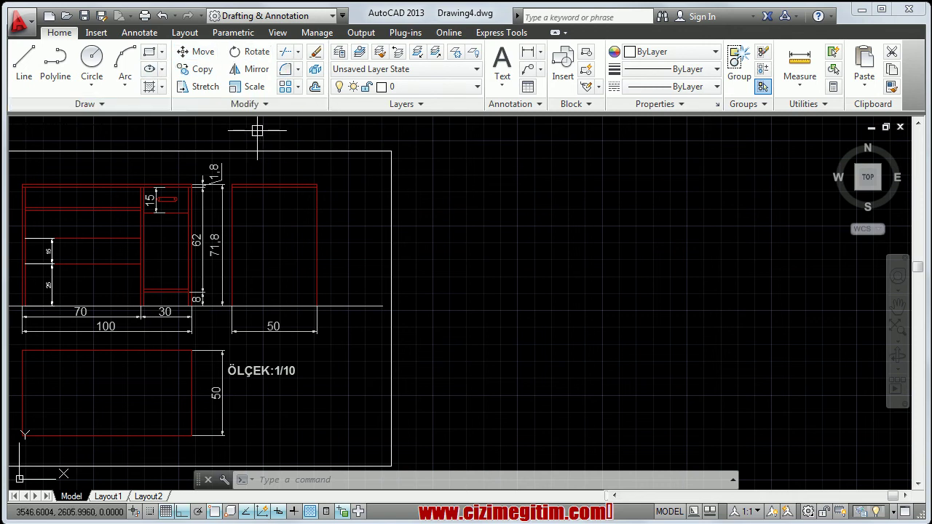
{"action": "left_click", "coordinate": [266, 106]}
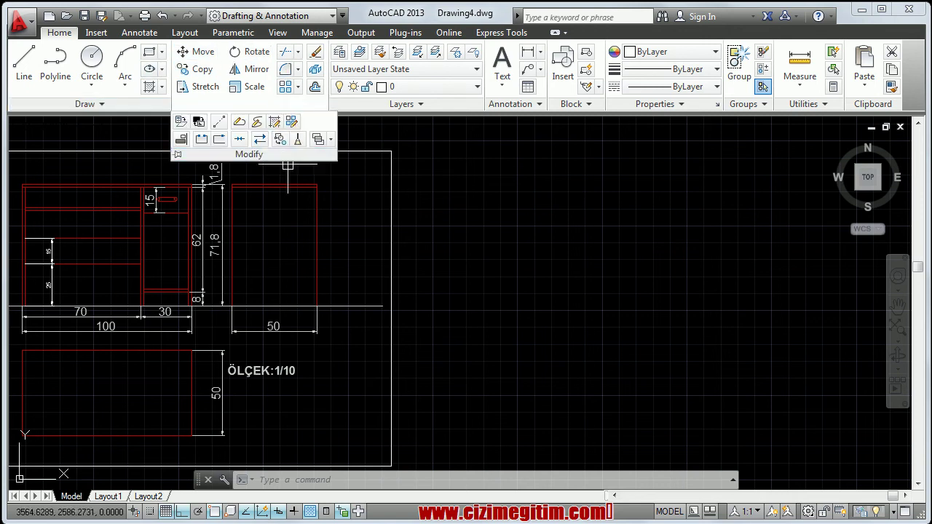
{"action": "left_click", "coordinate": [509, 188]}
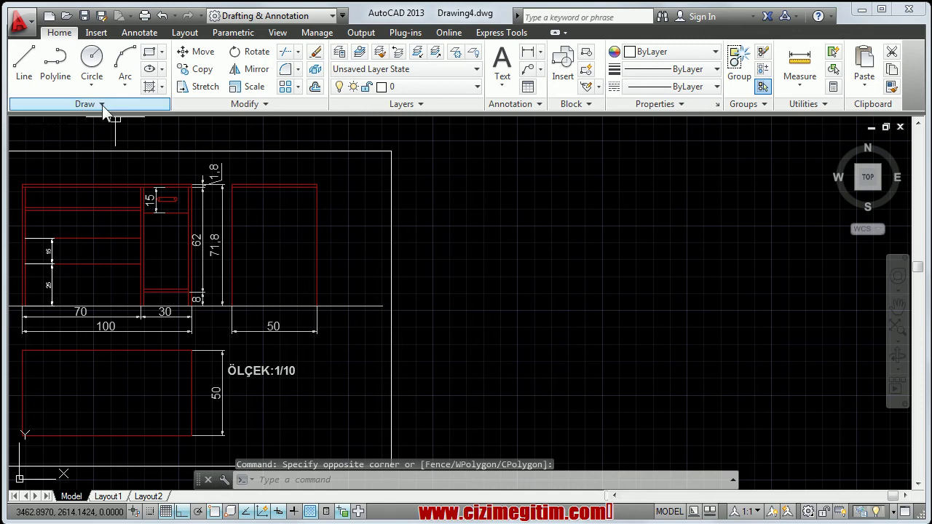
{"action": "left_click", "coordinate": [253, 107]}
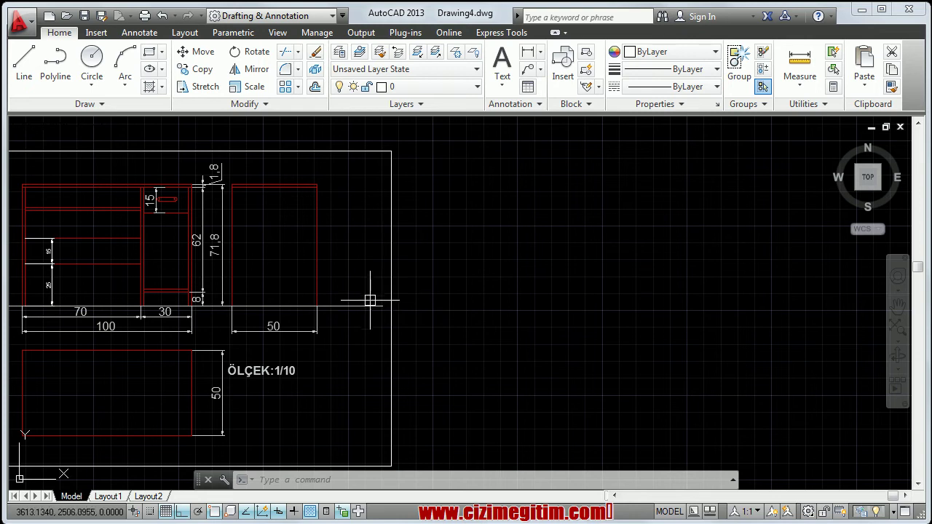
{"action": "middle_click_drag", "start_coordinate": [424, 265], "coordinate": [436, 255]}
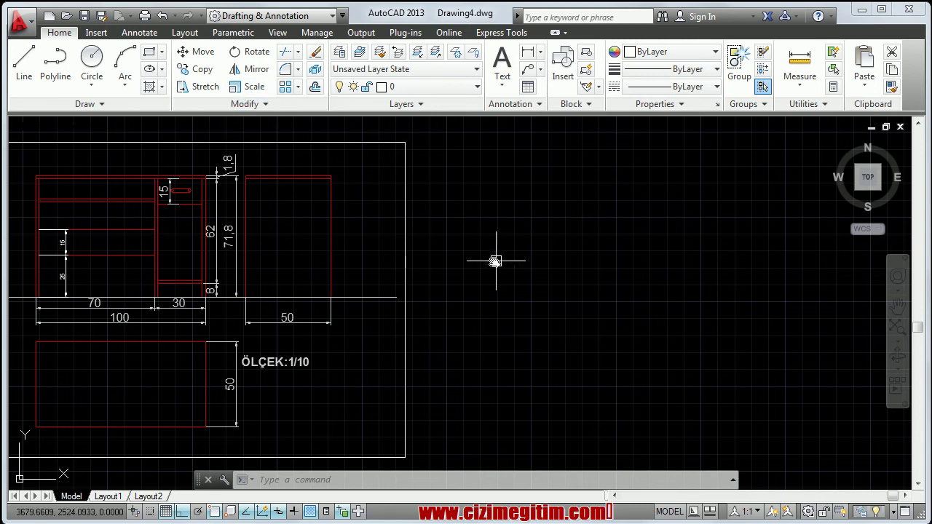
{"action": "middle_click_drag", "start_coordinate": [495, 261], "coordinate": [484, 265]}
{"action": "type", "text": "REC"}
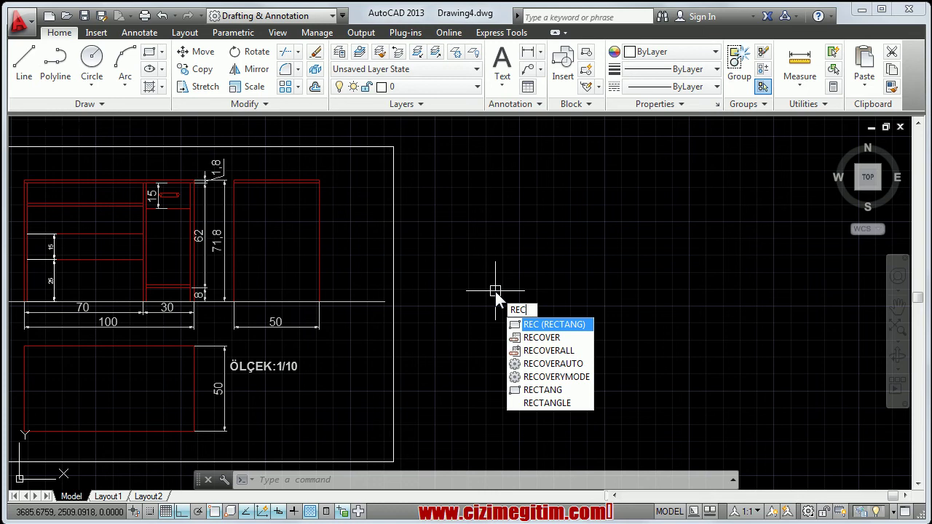
Step: Draw the 100 × 1.8 top panel rectangle right of the reference drawing
{"action": "key", "text": "Return"}
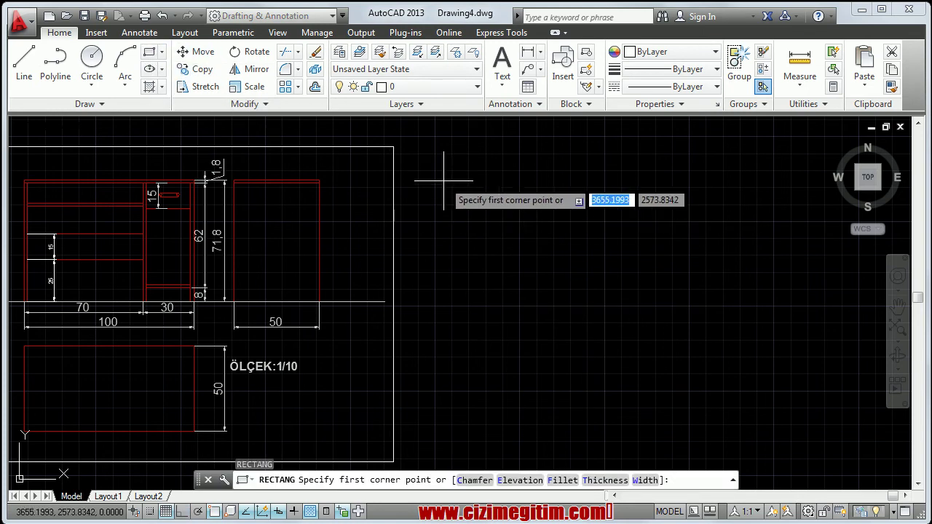
{"action": "left_click", "coordinate": [437, 176]}
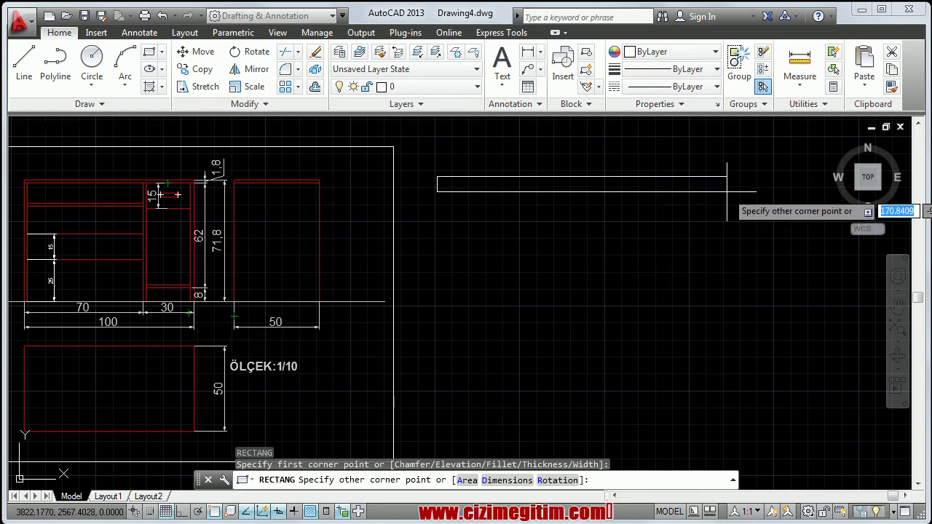
{"action": "type", "text": "100"}
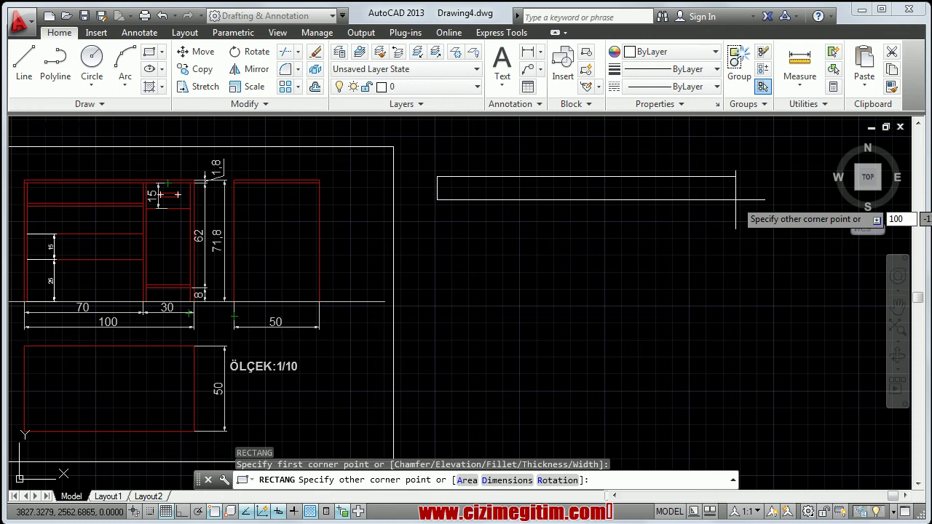
{"action": "key", "text": "Tab"}
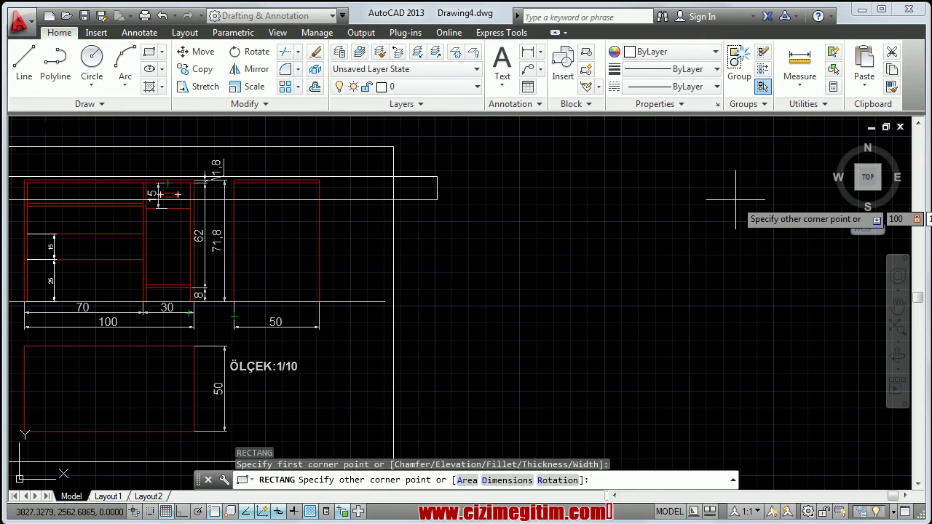
{"action": "key", "text": "Return"}
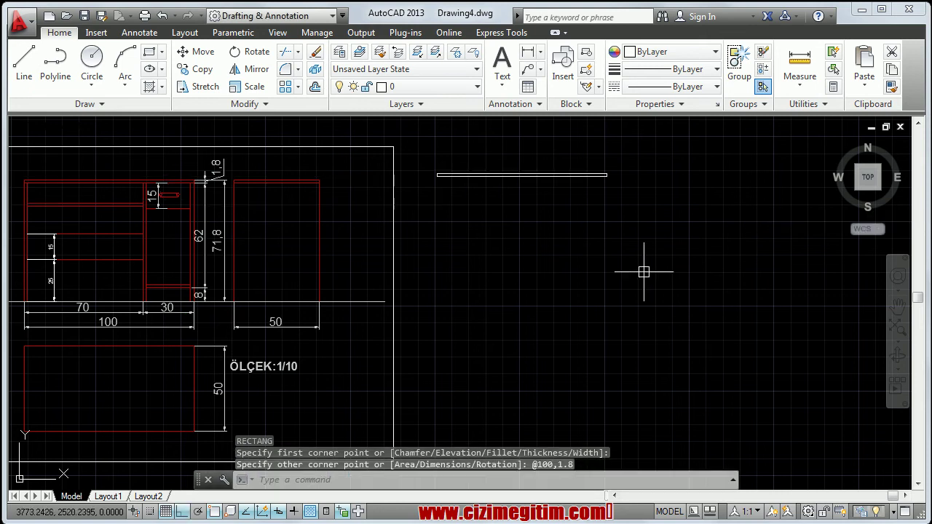
{"action": "middle_click_drag", "start_coordinate": [659, 270], "coordinate": [661, 270]}
Step: Restart the RECTANG command after cancelling a first REC attempt
{"action": "middle_click_drag", "start_coordinate": [73, 235], "coordinate": [90, 231]}
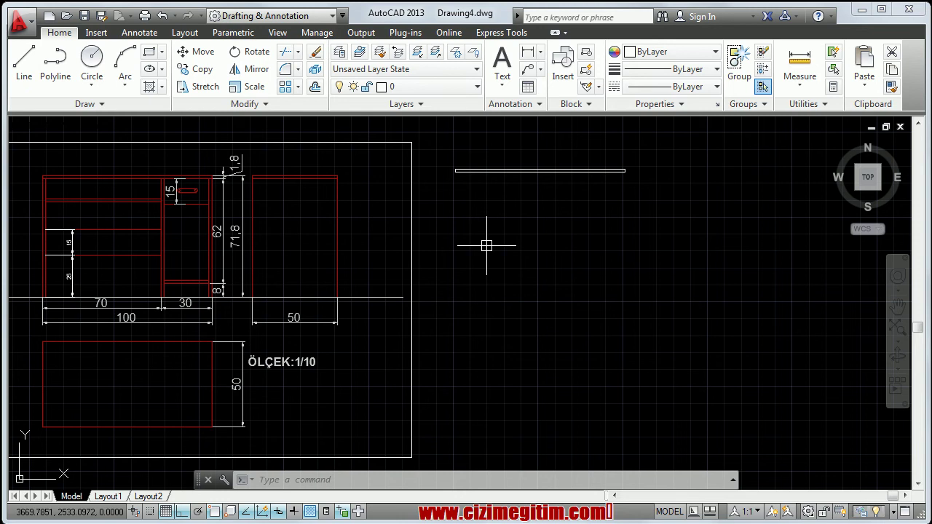
{"action": "type", "text": "rec"}
{"action": "key", "text": "Return"}
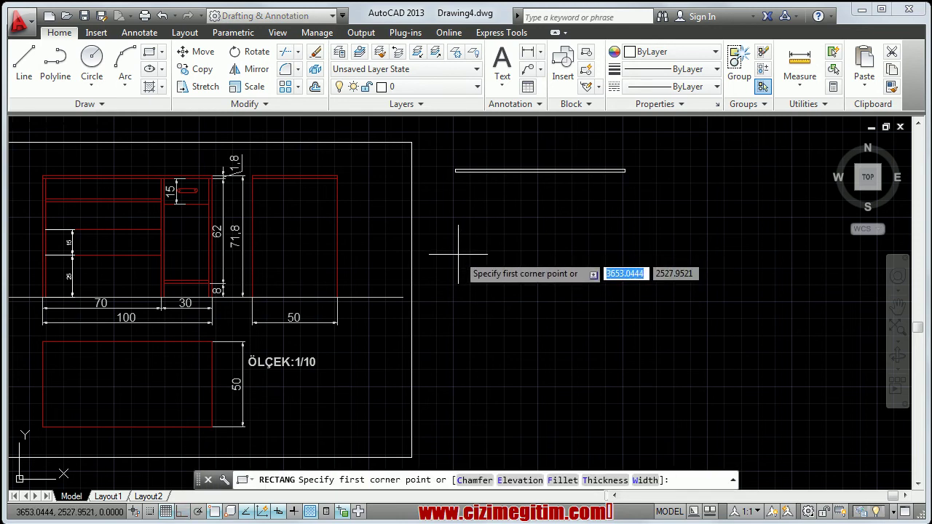
{"action": "key", "text": "Escape"}
{"action": "right_click", "coordinate": [458, 251]}
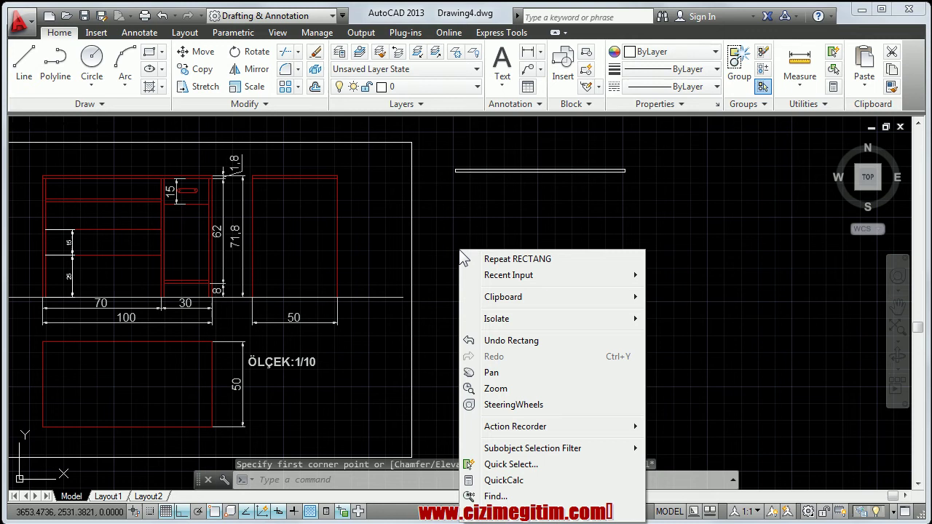
{"action": "left_click", "coordinate": [499, 261]}
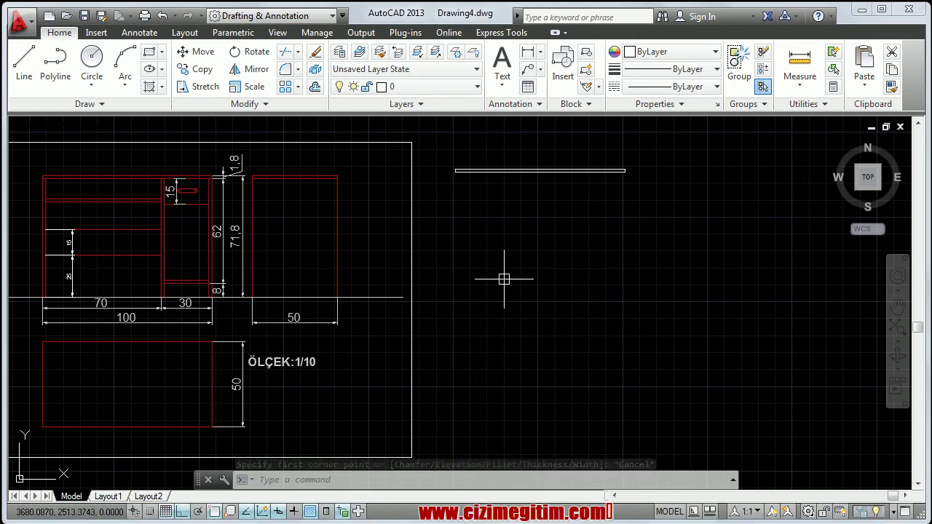
Step: Zoom and pan to frame both the reference drawing and the top panel
{"action": "scroll", "coordinate": [474, 205], "scroll_direction": "up", "scroll_amount": 1}
{"action": "middle_click_drag", "start_coordinate": [447, 211], "coordinate": [576, 253]}
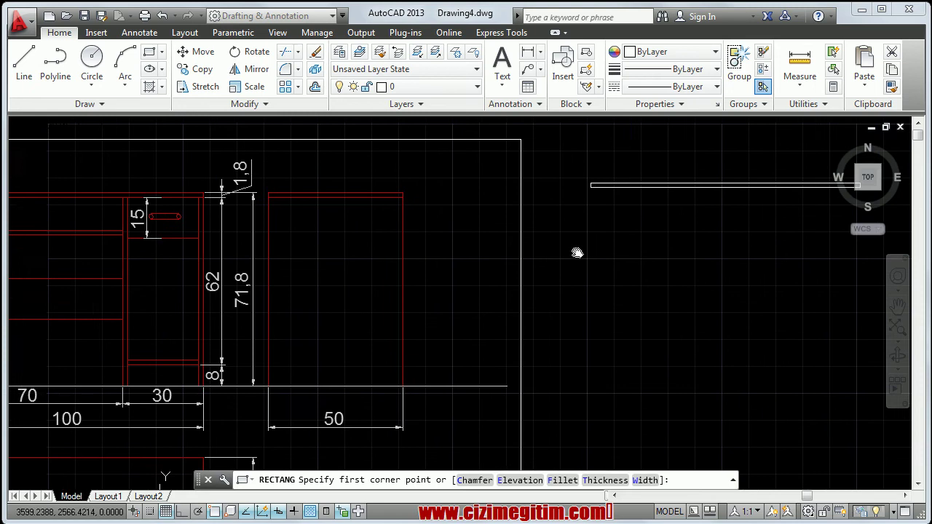
{"action": "scroll", "coordinate": [577, 253], "scroll_direction": "down", "scroll_amount": 2}
{"action": "scroll", "coordinate": [482, 267], "scroll_direction": "down", "scroll_amount": 1}
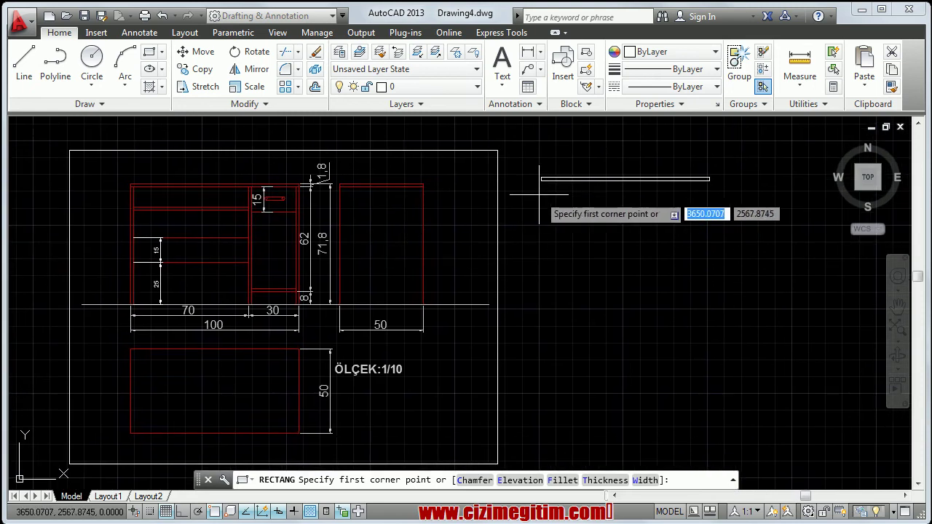
{"action": "middle_click_drag", "start_coordinate": [570, 225], "coordinate": [547, 229]}
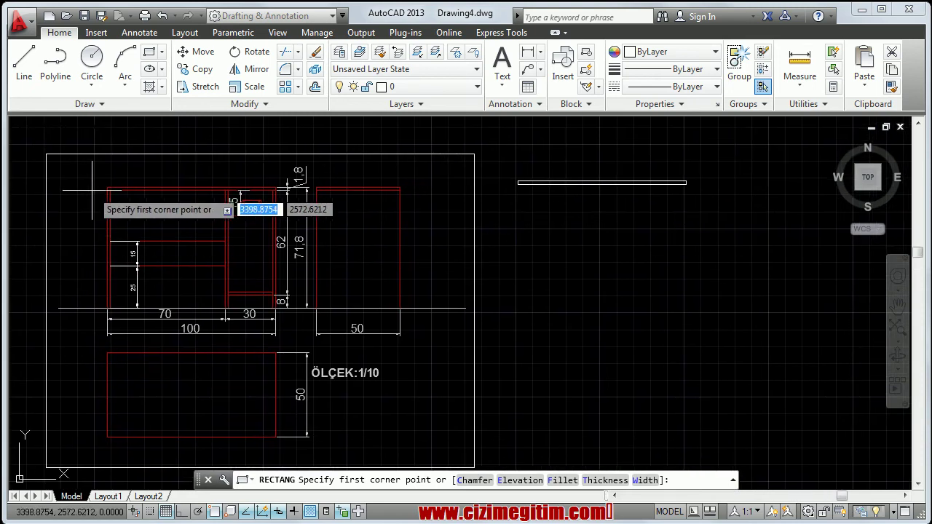
{"action": "mouse_move", "coordinate": [168, 213]}
{"action": "middle_mouse_down"}
{"action": "mouse_move", "coordinate": [175, 216]}
{"action": "mouse_move", "coordinate": [23, 228]}
{"action": "middle_mouse_up"}
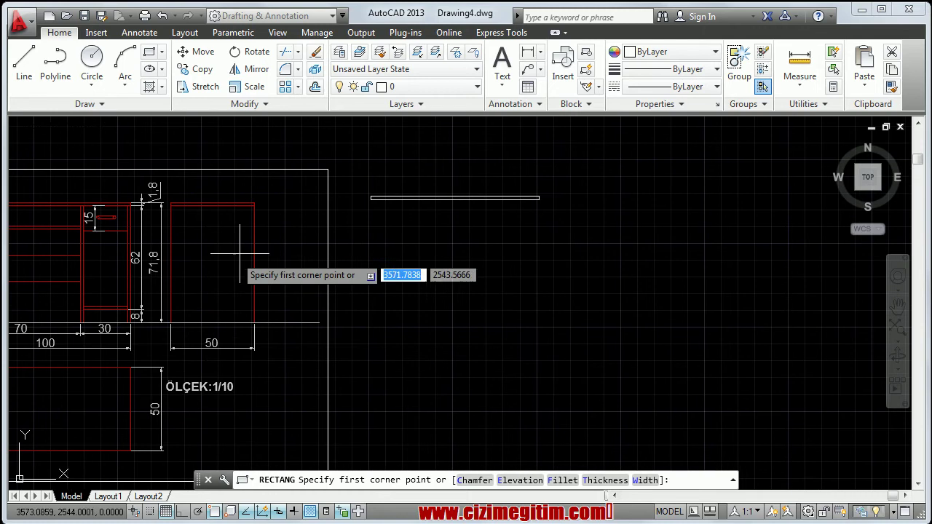
Step: Draw a 1.8 × 70 leg down from the panel's left end (@1.8,-70) and select it
{"action": "left_click", "coordinate": [370, 198]}
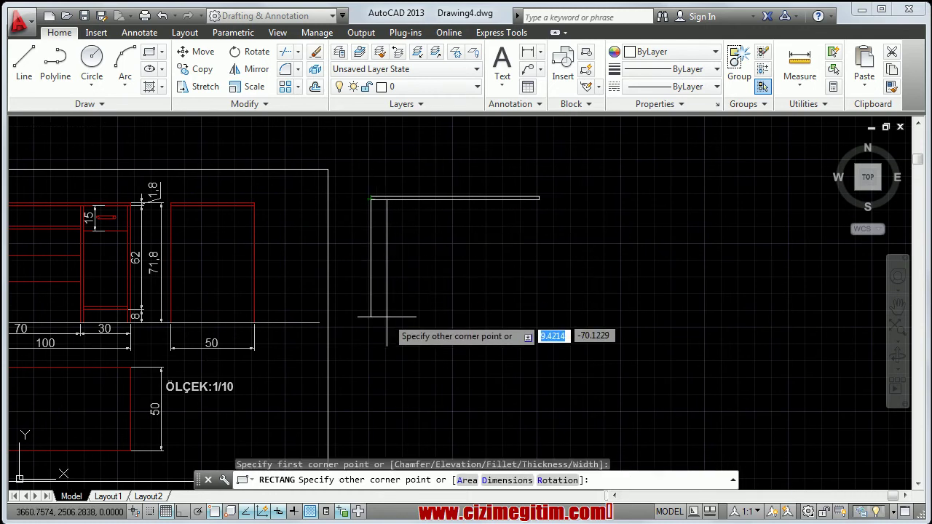
{"action": "middle_click_drag", "start_coordinate": [386, 317], "coordinate": [497, 307]}
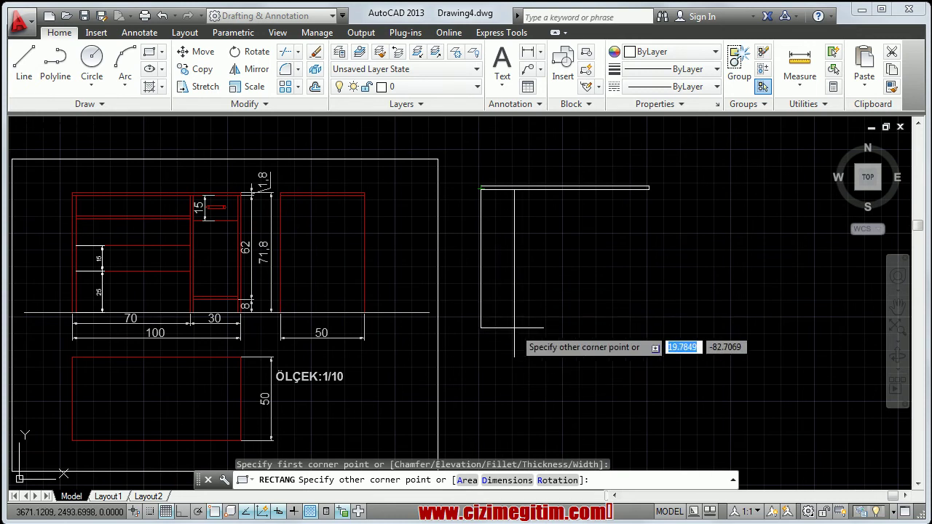
{"action": "type", "text": "1.8"}
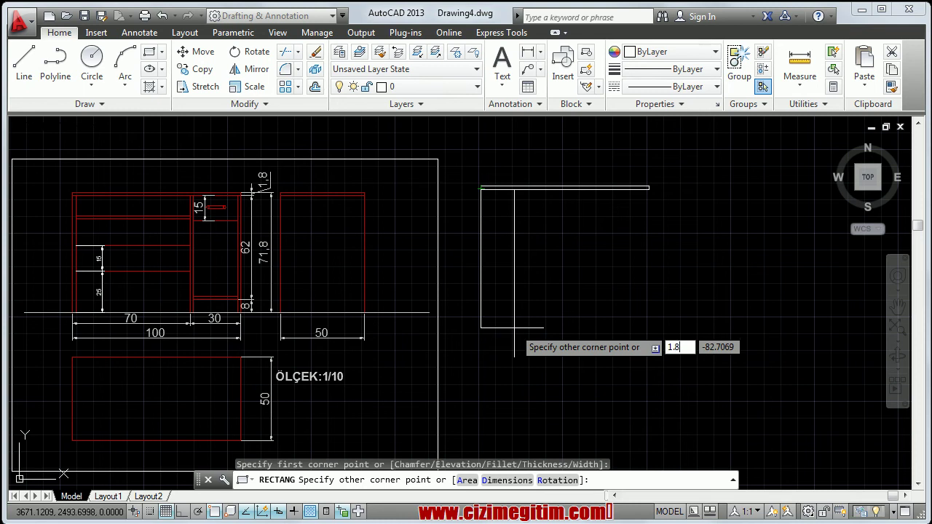
{"action": "key", "text": "Tab"}
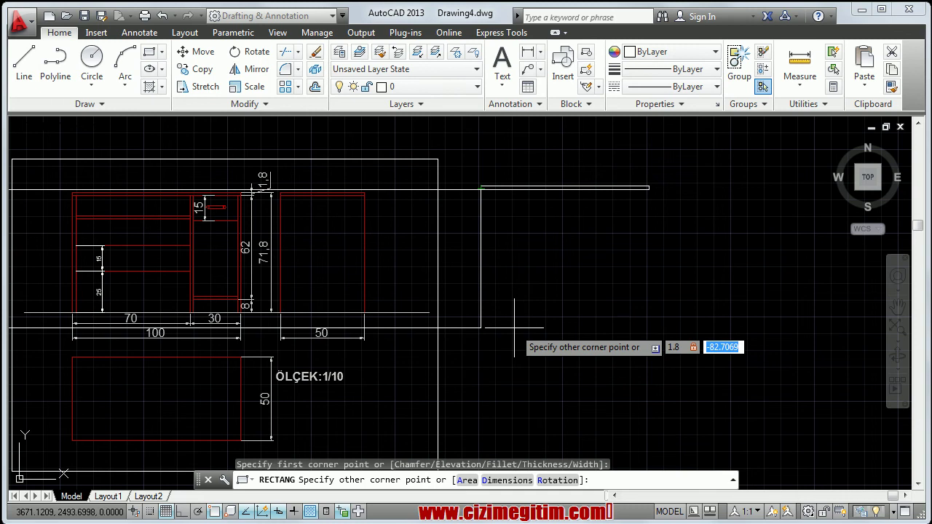
{"action": "type", "text": "-70"}
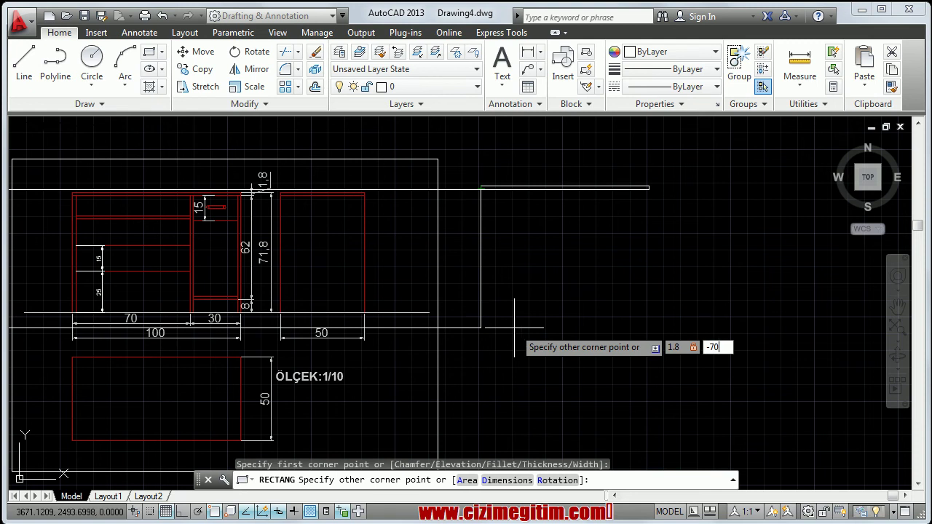
{"action": "key", "text": "Return"}
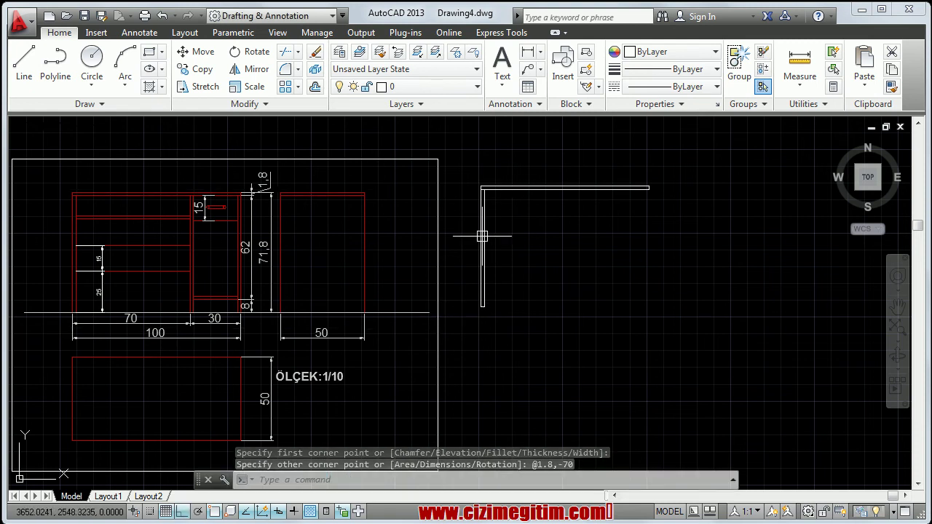
{"action": "middle_click_drag", "start_coordinate": [472, 220], "coordinate": [468, 223]}
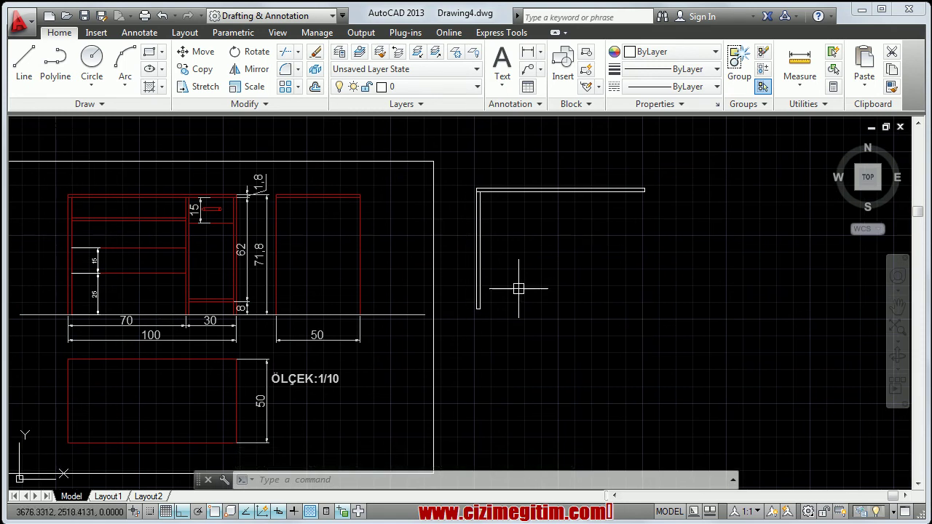
{"action": "middle_click_drag", "start_coordinate": [526, 289], "coordinate": [526, 295]}
{"action": "left_click", "coordinate": [477, 266]}
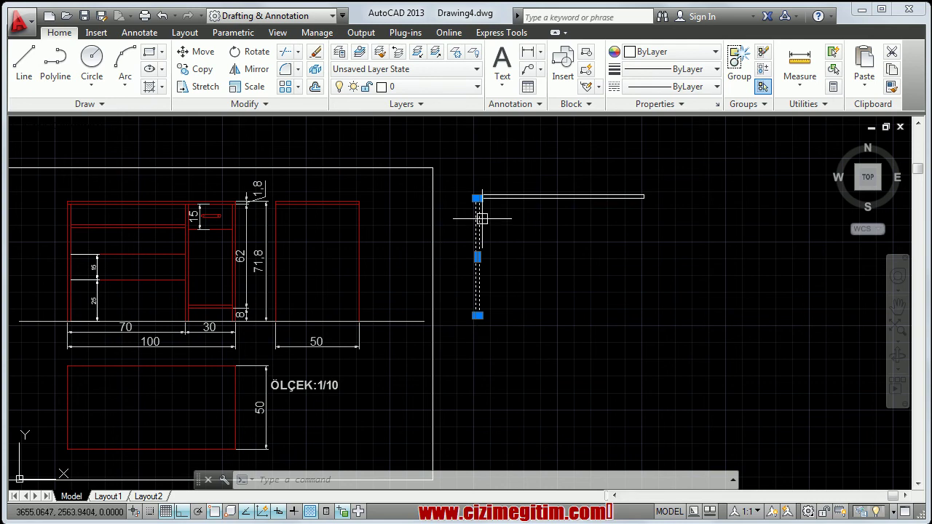
Step: Start Copy from the Home ribbon with the left leg line selected
{"action": "right_click", "coordinate": [519, 233]}
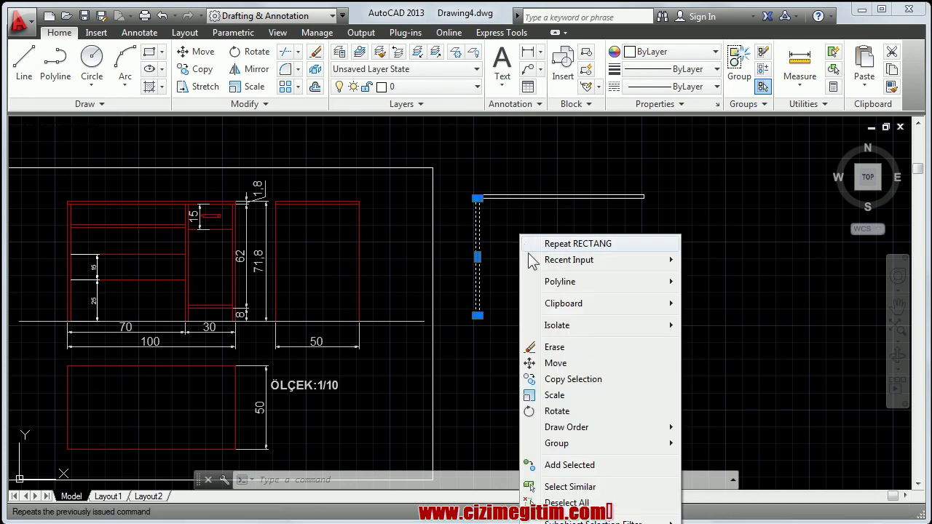
{"action": "left_click", "coordinate": [578, 379]}
{"action": "key", "text": "Escape"}
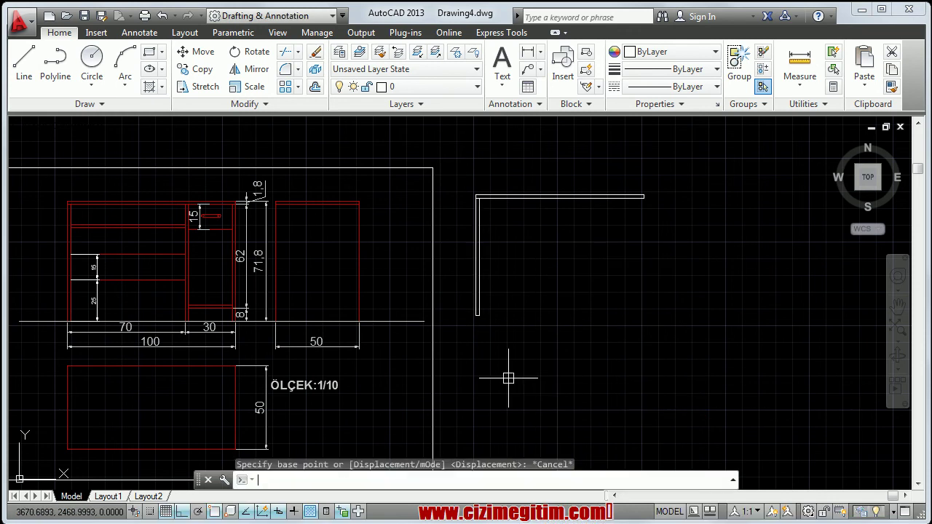
{"action": "left_click", "coordinate": [198, 70]}
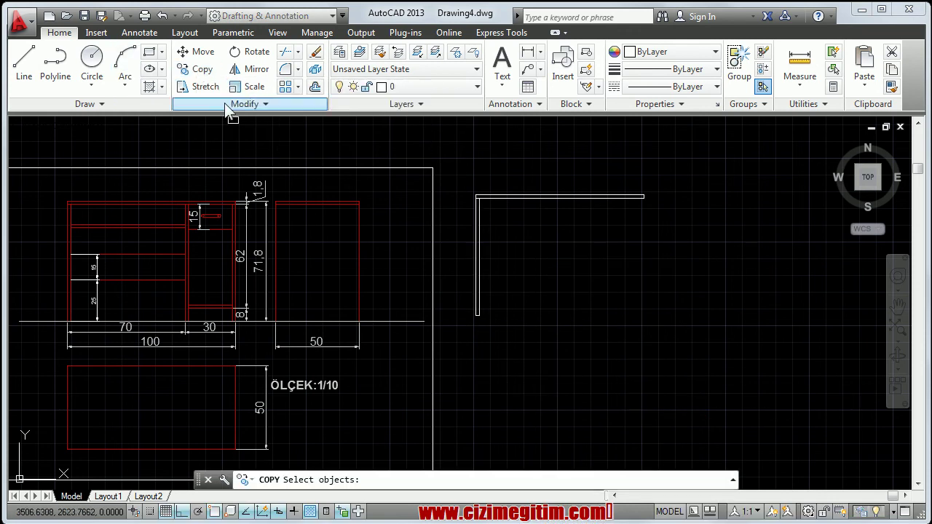
{"action": "left_click", "coordinate": [477, 255]}
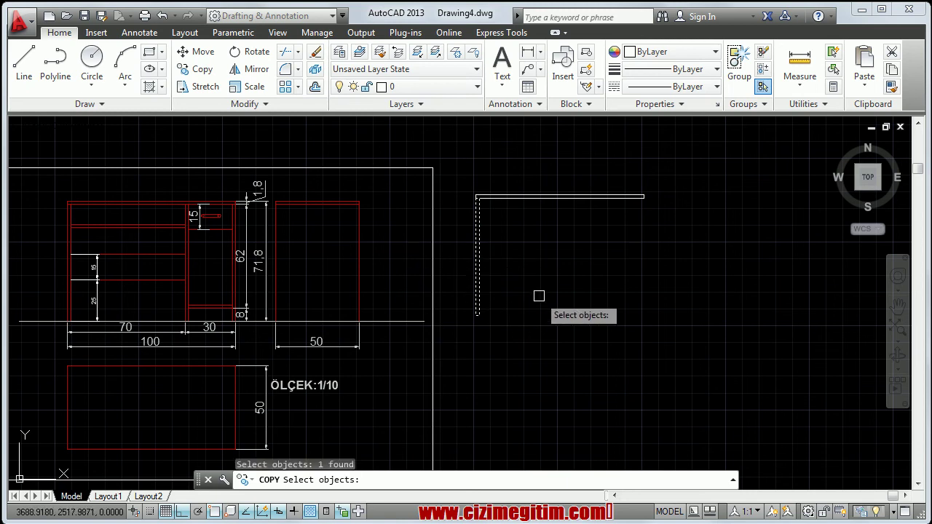
{"action": "key", "text": "Return"}
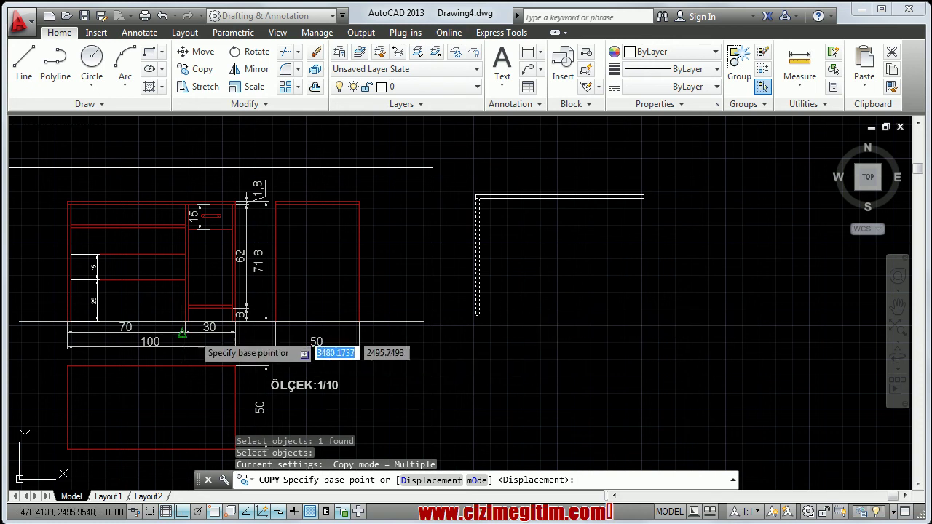
Step: Pick the base point on the left leg for the copy
{"action": "middle_click_drag", "start_coordinate": [160, 329], "coordinate": [238, 311]}
{"action": "scroll", "coordinate": [169, 313], "scroll_direction": "up", "scroll_amount": 2}
{"action": "scroll", "coordinate": [169, 312], "scroll_direction": "up", "scroll_amount": 2}
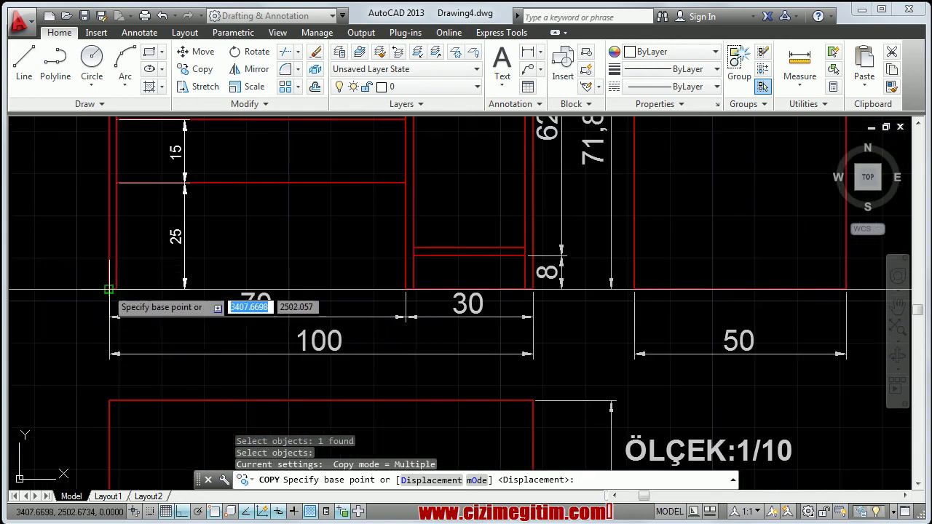
{"action": "scroll", "coordinate": [458, 319], "scroll_direction": "down", "scroll_amount": 2}
{"action": "middle_click_drag", "start_coordinate": [533, 343], "coordinate": [387, 343]}
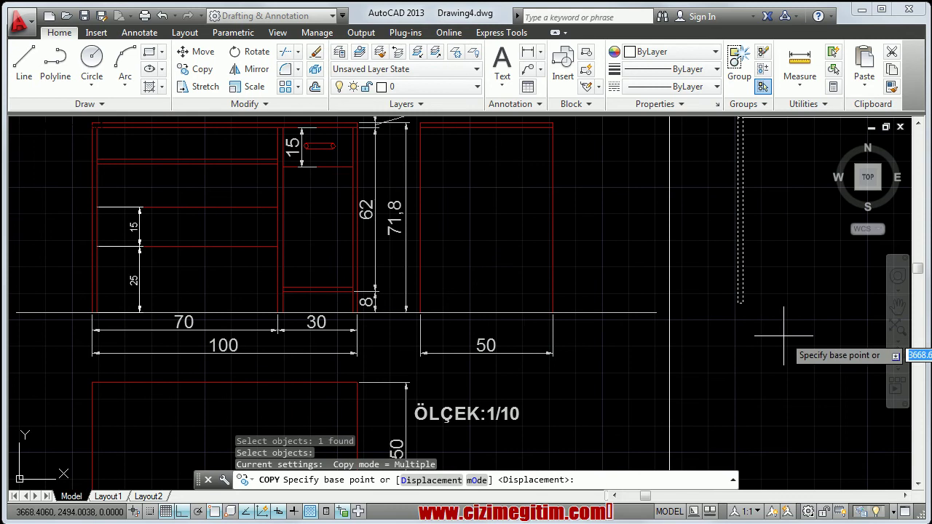
{"action": "left_click", "coordinate": [738, 307]}
{"action": "scroll", "coordinate": [738, 307], "scroll_direction": "down", "scroll_amount": 2}
{"action": "middle_click_drag", "start_coordinate": [764, 309], "coordinate": [684, 317]}
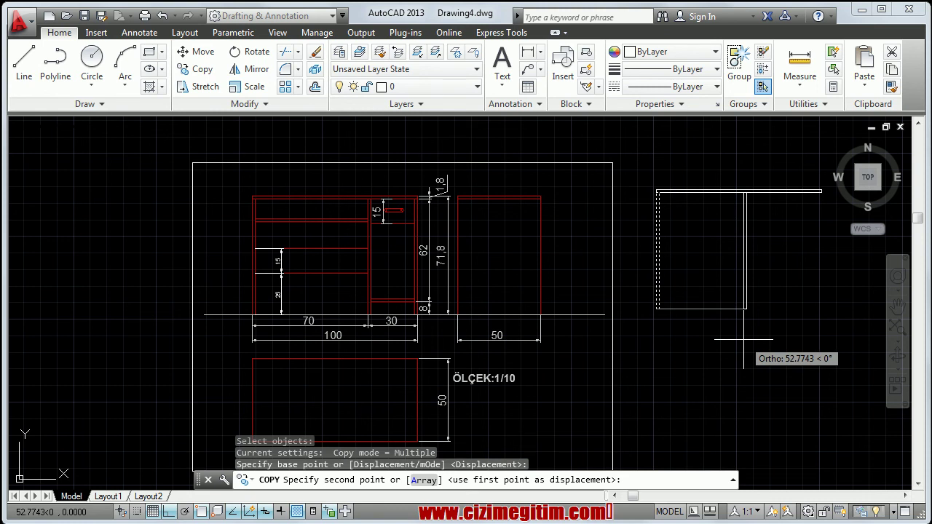
Step: With Ortho on, place the leg copy 70 units right, plus one at the panel's right corner
{"action": "key", "text": "F8"}
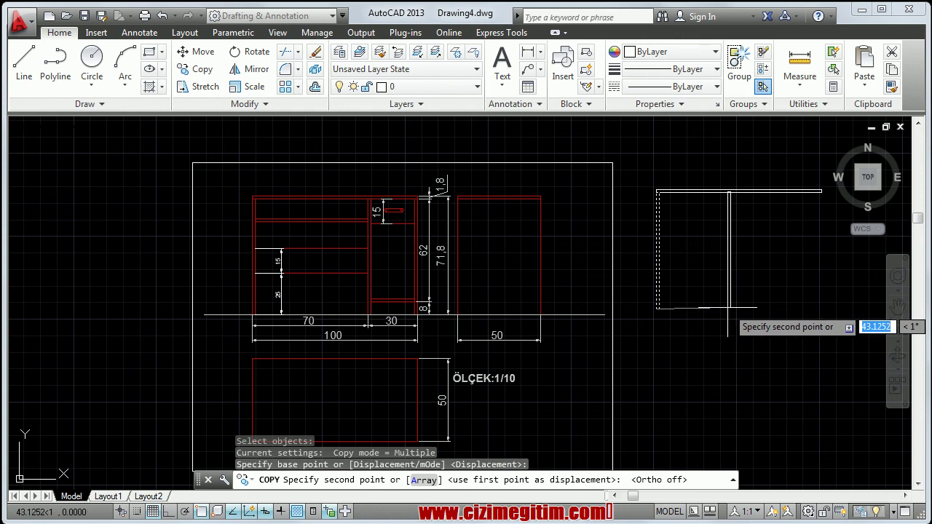
{"action": "key", "text": "F8"}
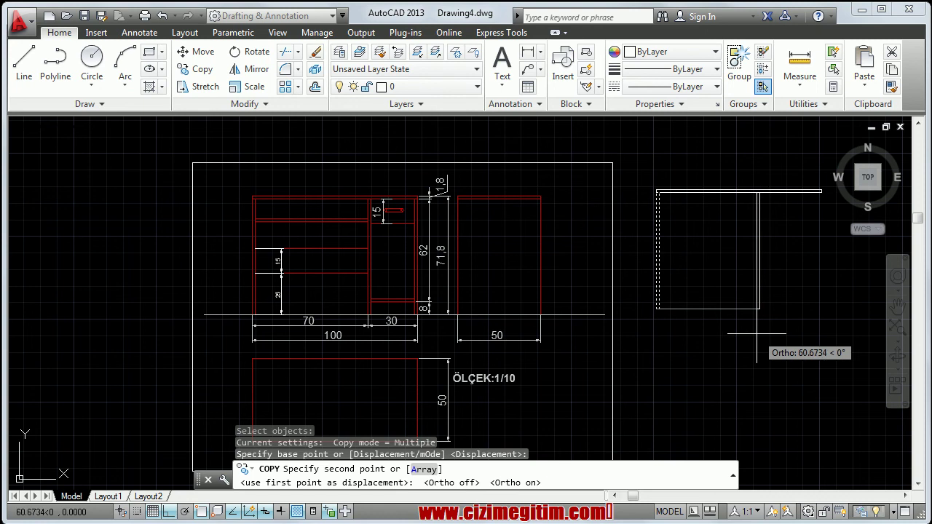
{"action": "type", "text": "70"}
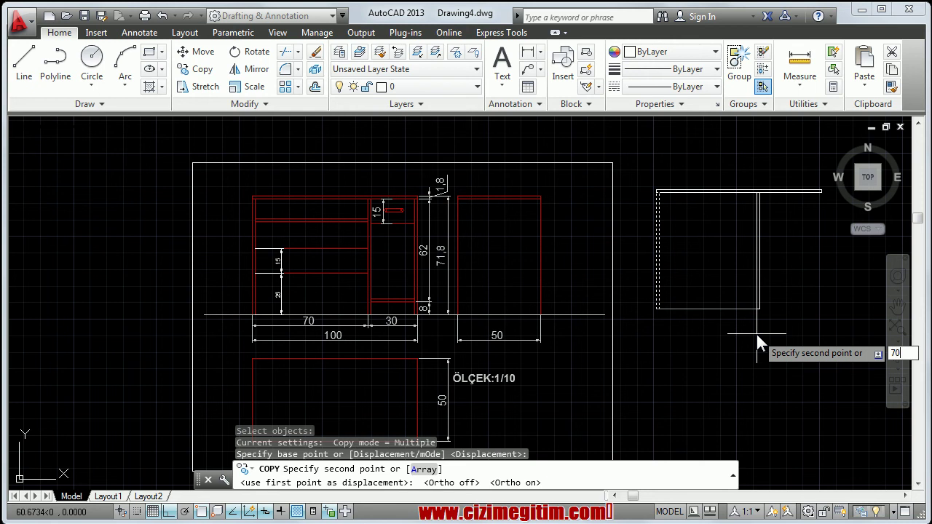
{"action": "key", "text": "Return"}
{"action": "middle_click_drag", "start_coordinate": [756, 334], "coordinate": [707, 354]}
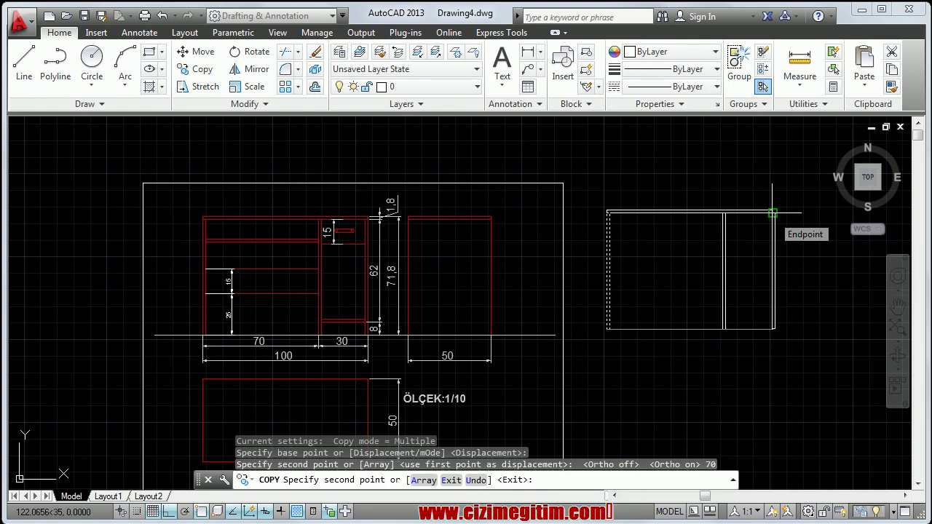
{"action": "left_click", "coordinate": [773, 213]}
Step: End the copy command and delete the stray line above the panel
{"action": "right_click", "coordinate": [773, 215]}
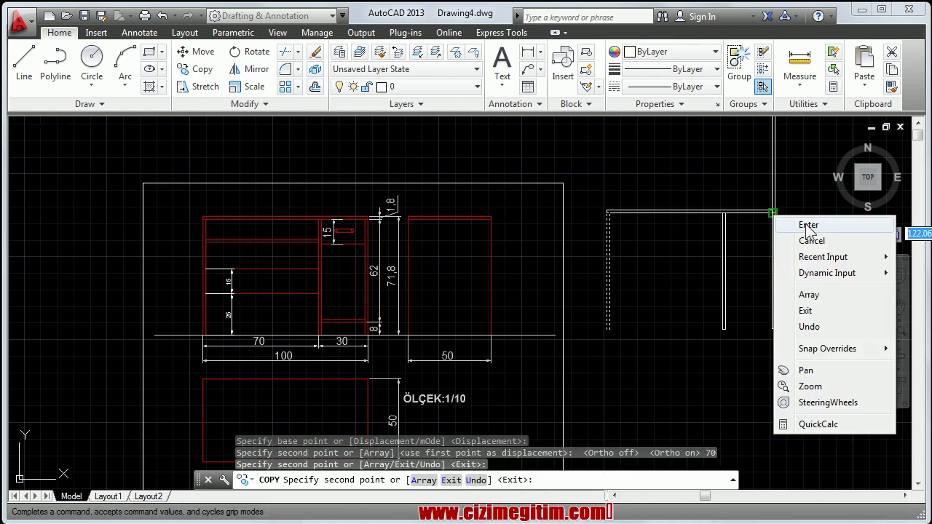
{"action": "left_click", "coordinate": [808, 226]}
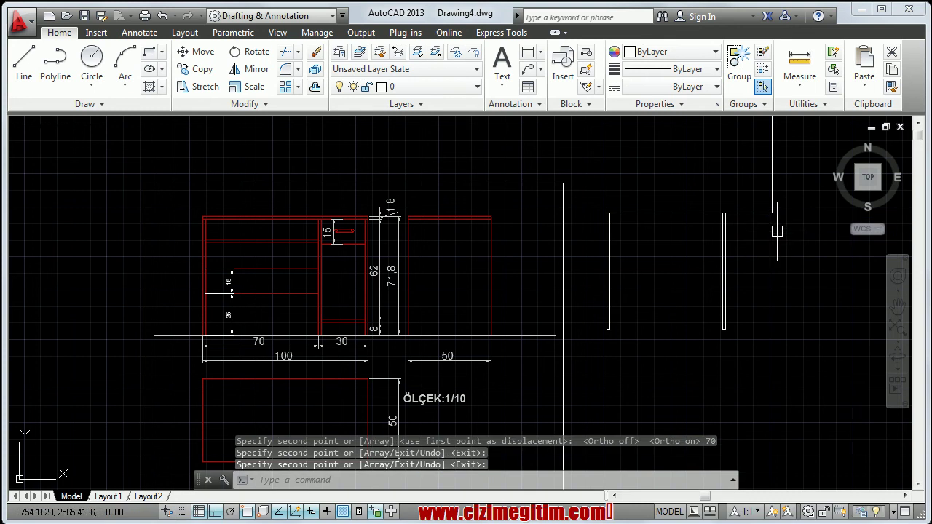
{"action": "scroll", "coordinate": [775, 232], "scroll_direction": "down", "scroll_amount": 2}
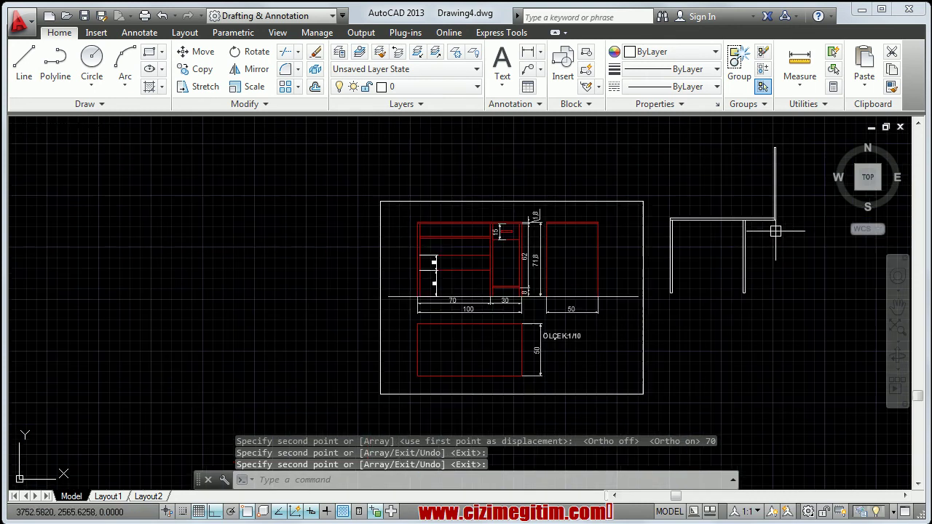
{"action": "left_click", "coordinate": [775, 168]}
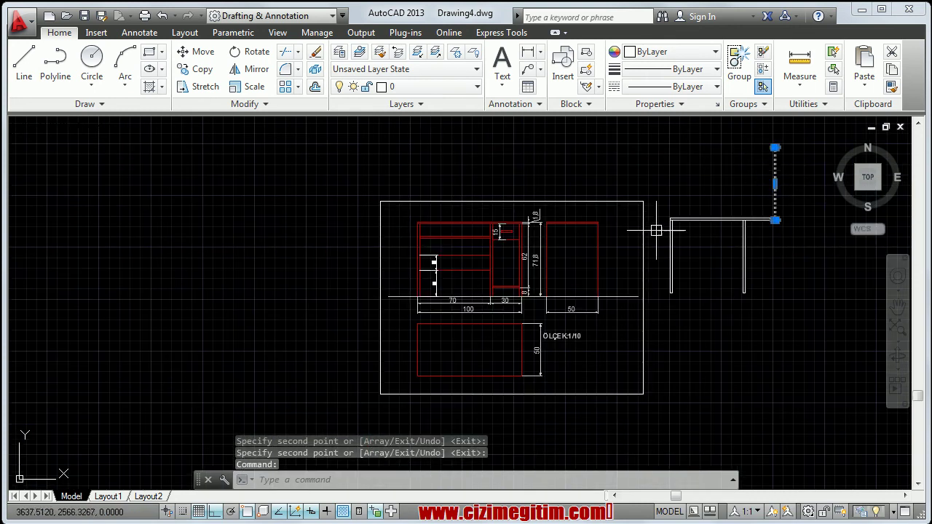
{"action": "key", "text": "Delete"}
{"action": "scroll", "coordinate": [765, 252], "scroll_direction": "up", "scroll_amount": 2}
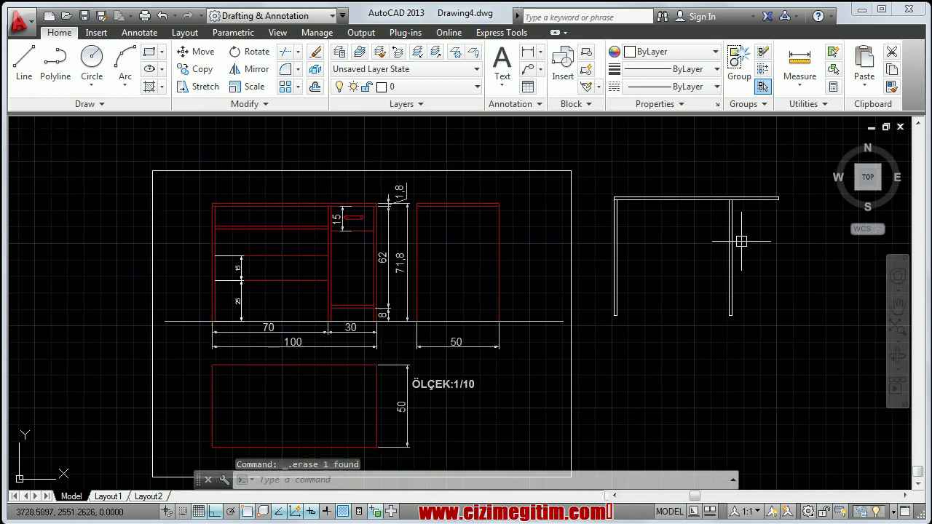
Step: Copy the middle leg to the panel's right end as the third leg
{"action": "left_click", "coordinate": [728, 238]}
{"action": "middle_click_drag", "start_coordinate": [684, 275], "coordinate": [593, 276]}
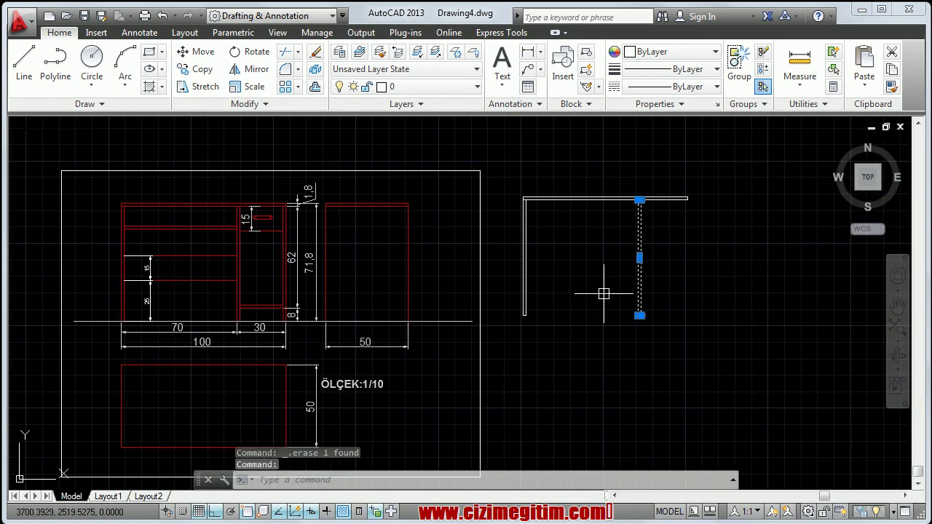
{"action": "right_click", "coordinate": [603, 293]}
{"action": "left_click", "coordinate": [645, 390]}
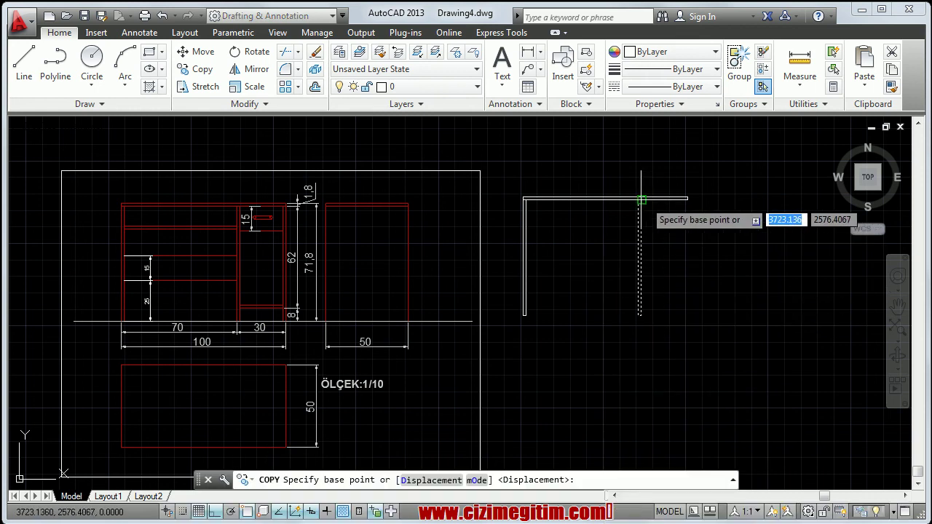
{"action": "scroll", "coordinate": [641, 198], "scroll_direction": "up", "scroll_amount": 2}
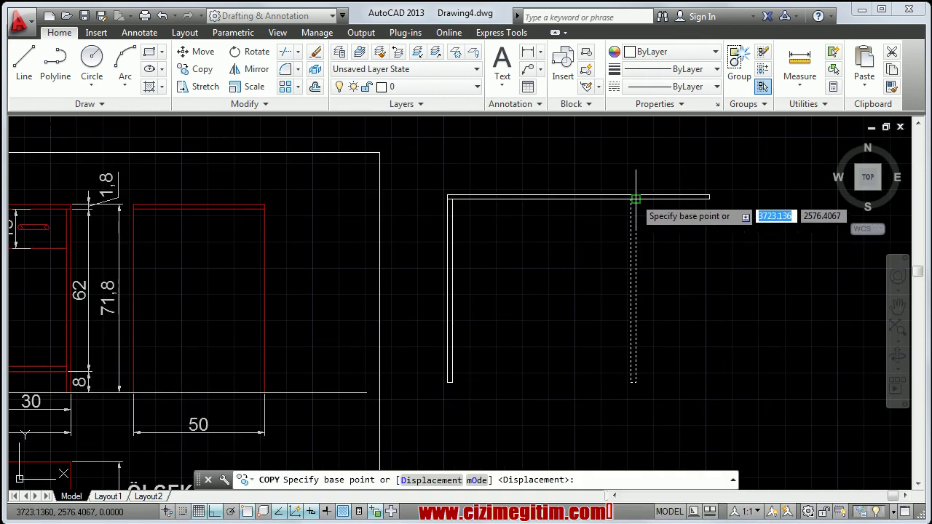
{"action": "left_click", "coordinate": [633, 198]}
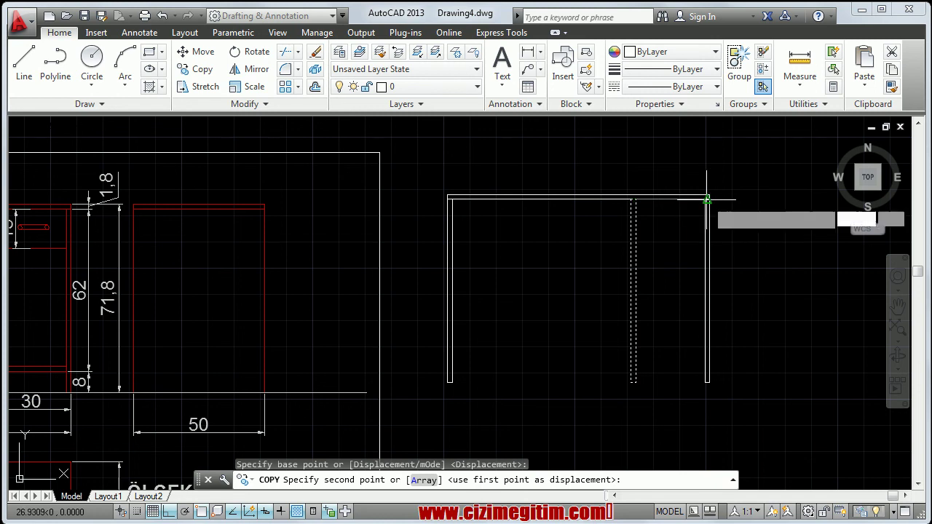
{"action": "left_click", "coordinate": [709, 198]}
{"action": "right_click", "coordinate": [687, 211]}
{"action": "left_click", "coordinate": [719, 218]}
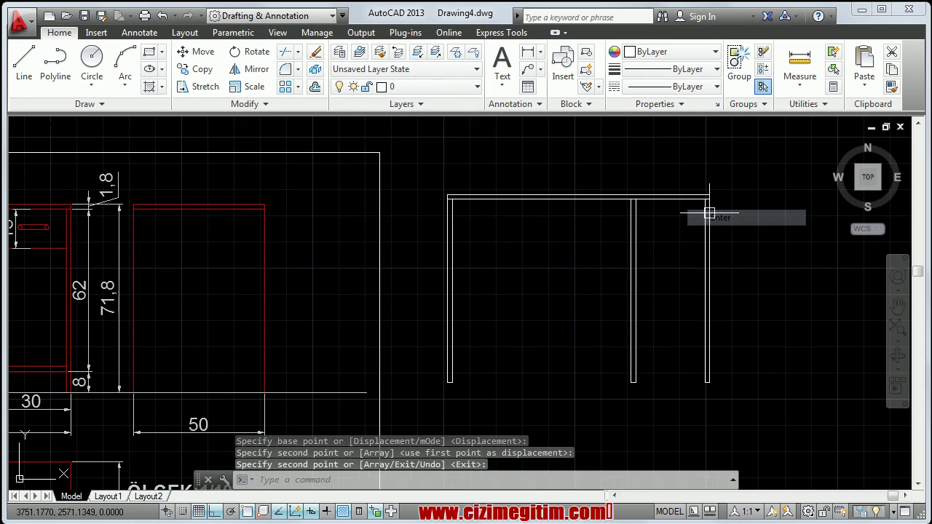
{"action": "scroll", "coordinate": [702, 211], "scroll_direction": "down", "scroll_amount": 4}
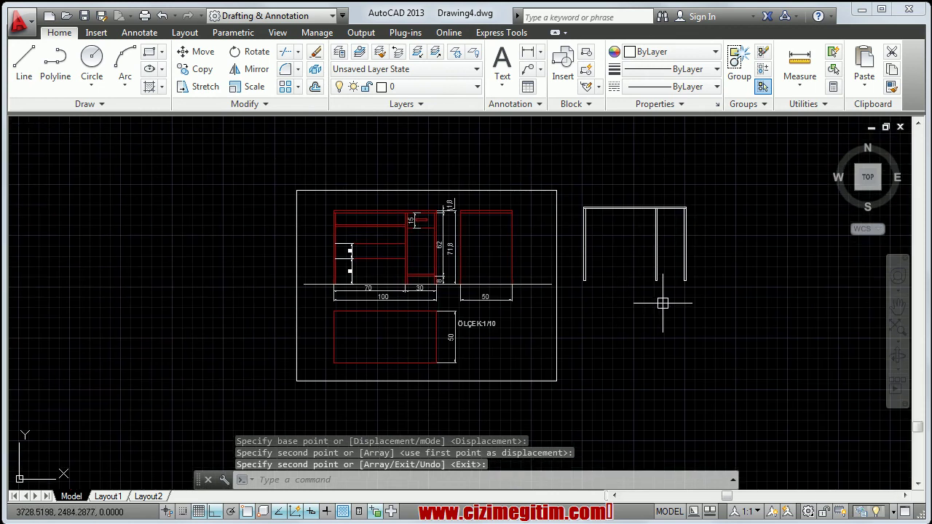
{"action": "middle_click_drag", "start_coordinate": [670, 298], "coordinate": [625, 308]}
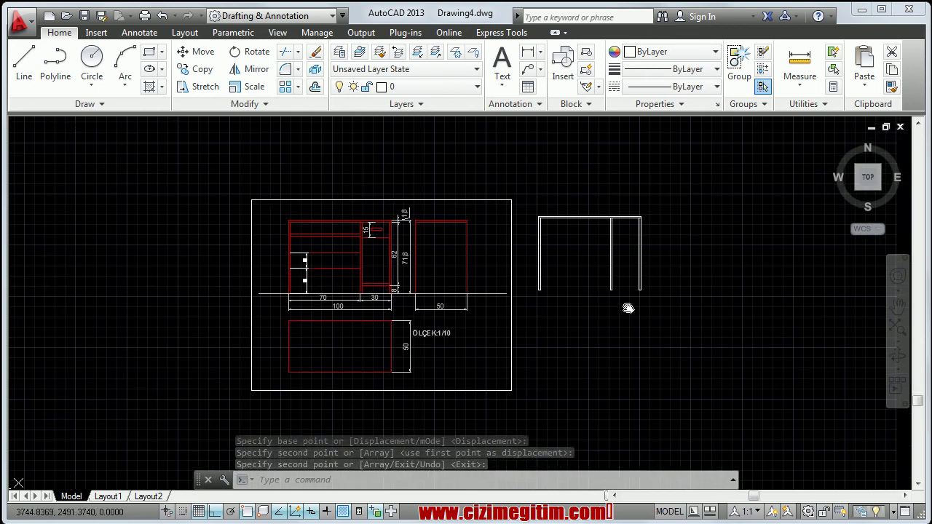
{"action": "scroll", "coordinate": [262, 231], "scroll_direction": "up", "scroll_amount": 2}
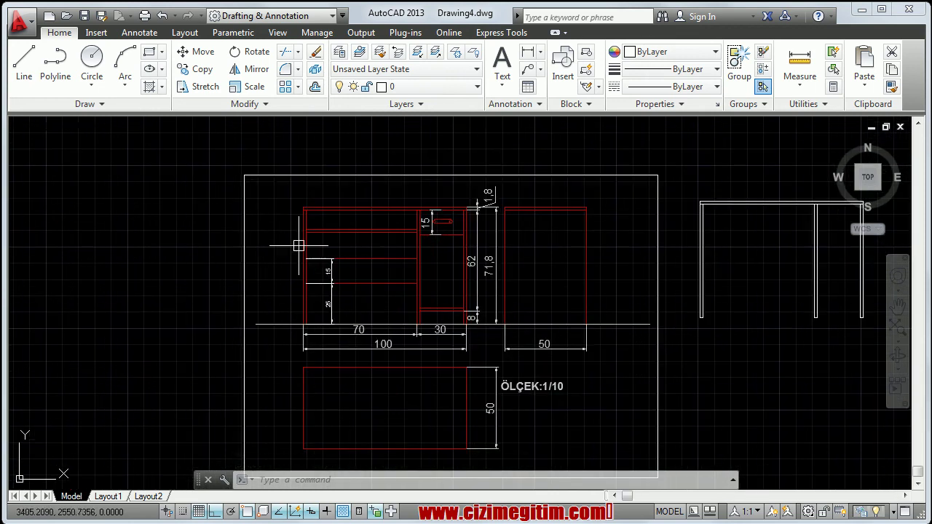
{"action": "middle_click_drag", "start_coordinate": [677, 321], "coordinate": [515, 310]}
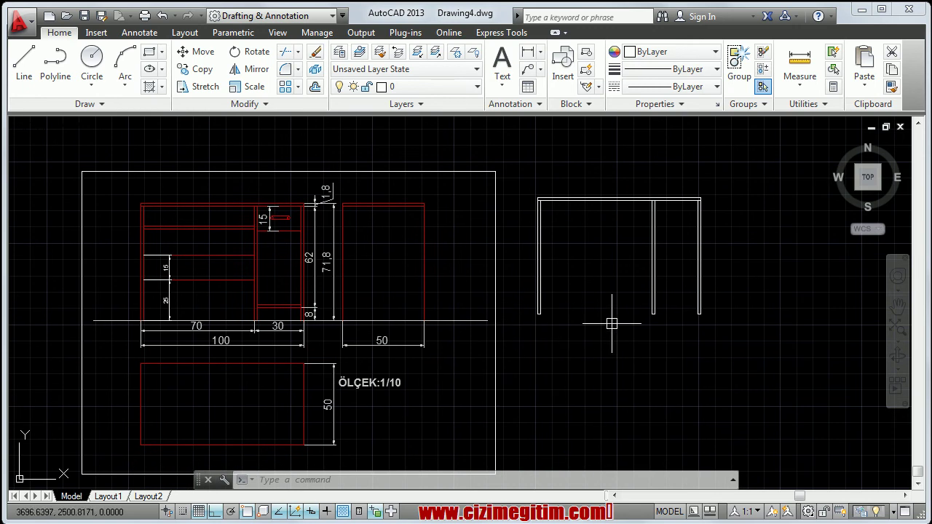